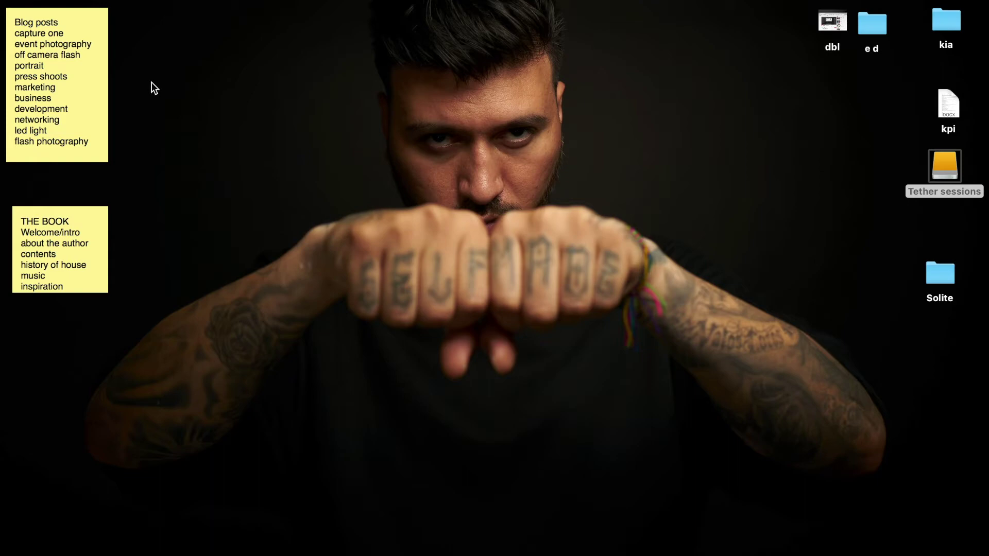
- Launch Capture One 11 from Launchpad to open the solite session's portrait solite0003.ARW
key("F4")
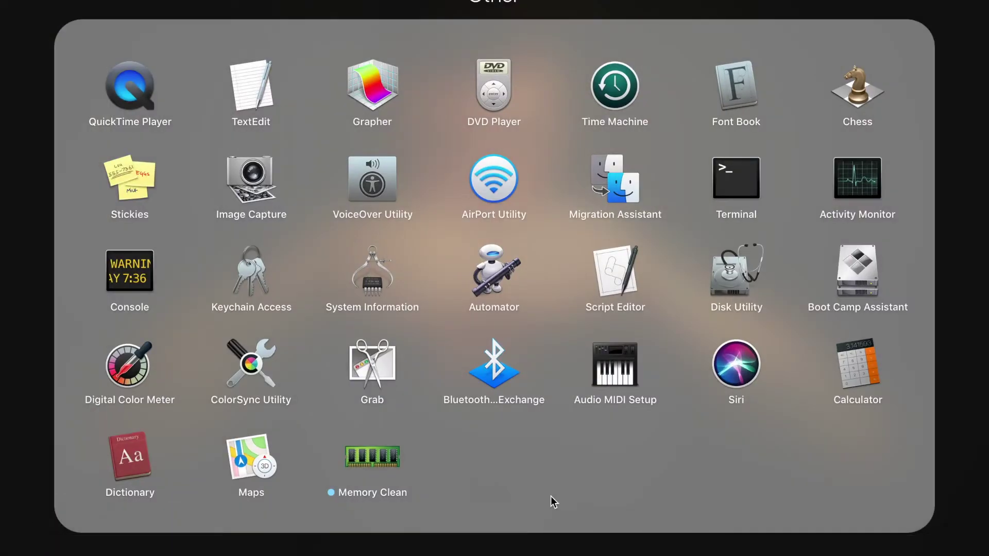
left_click(981, 366)
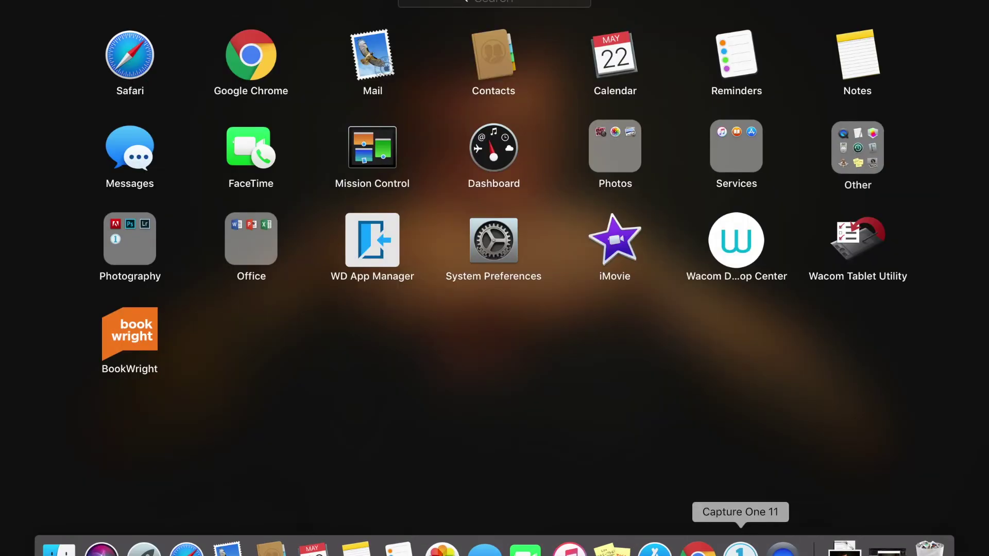
left_click(740, 549)
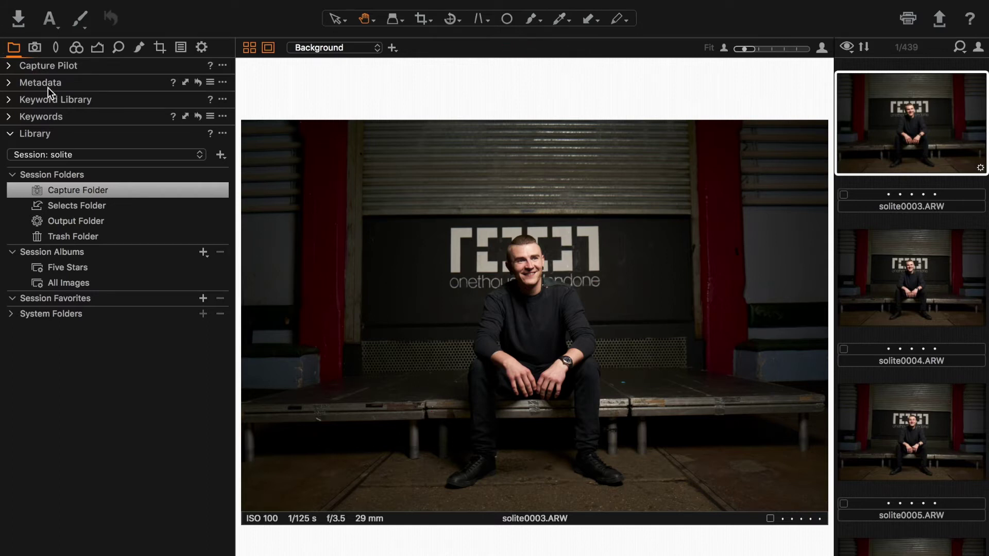
- Collapse the Session Folders and Session Albums groups and bring up the Color tools
left_click(14, 177)
left_click(16, 191)
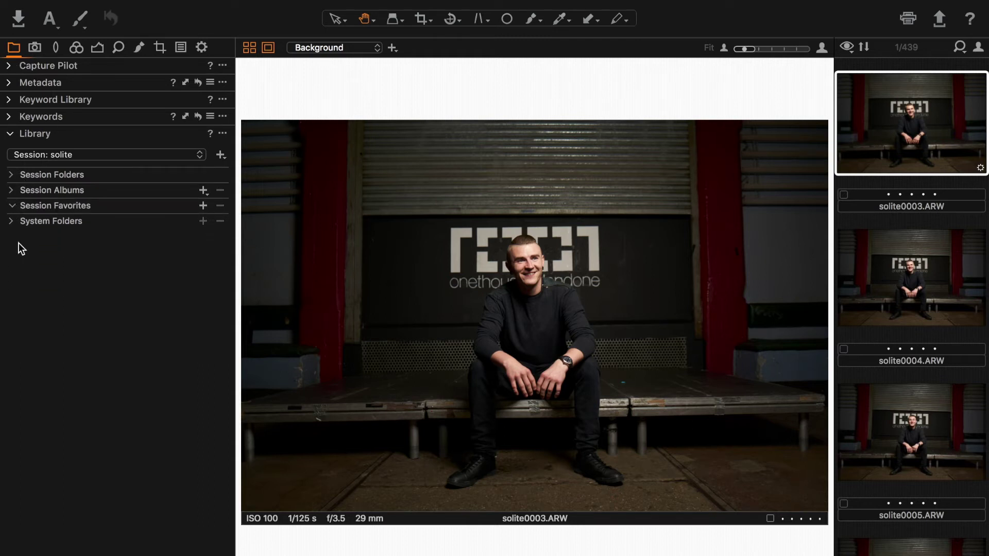
left_click(35, 47)
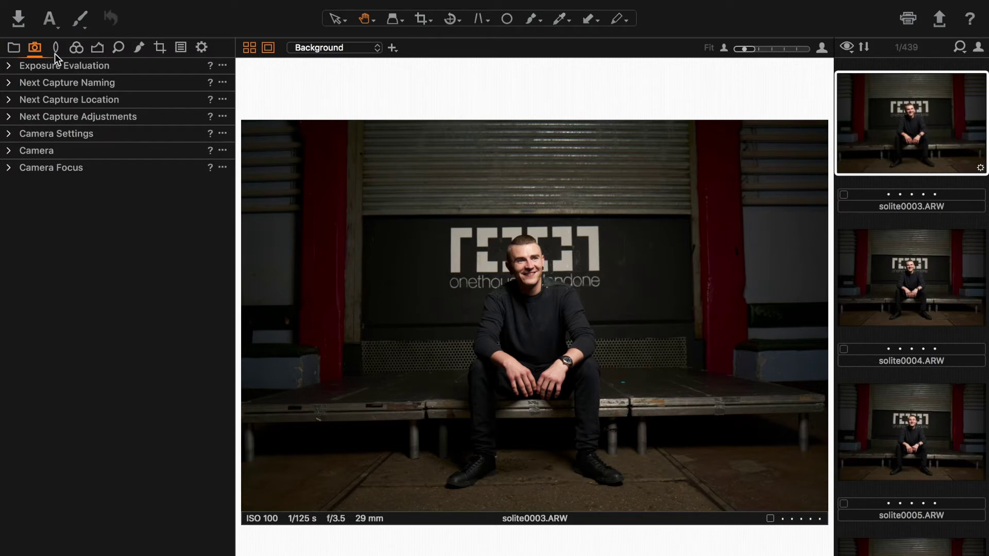
left_click(55, 50)
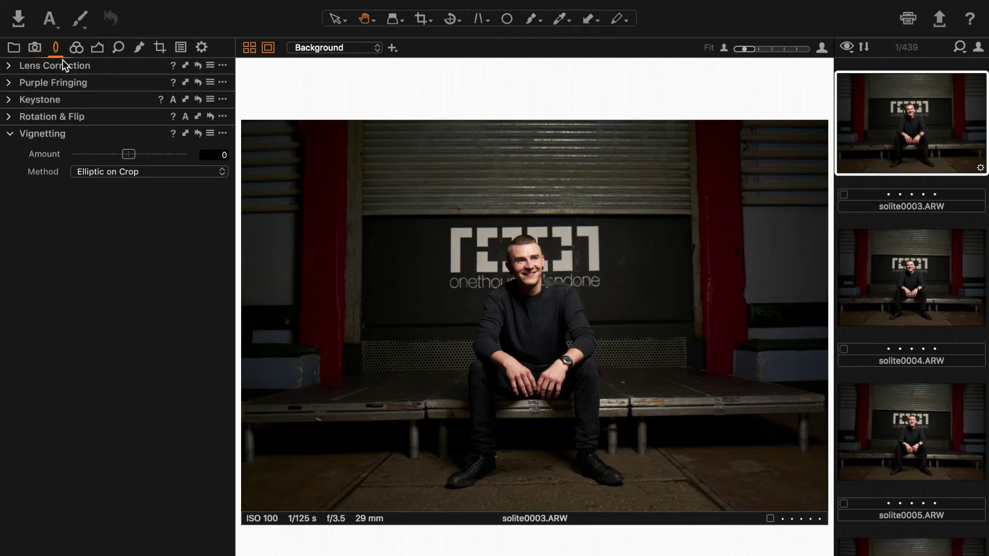
left_click(77, 49)
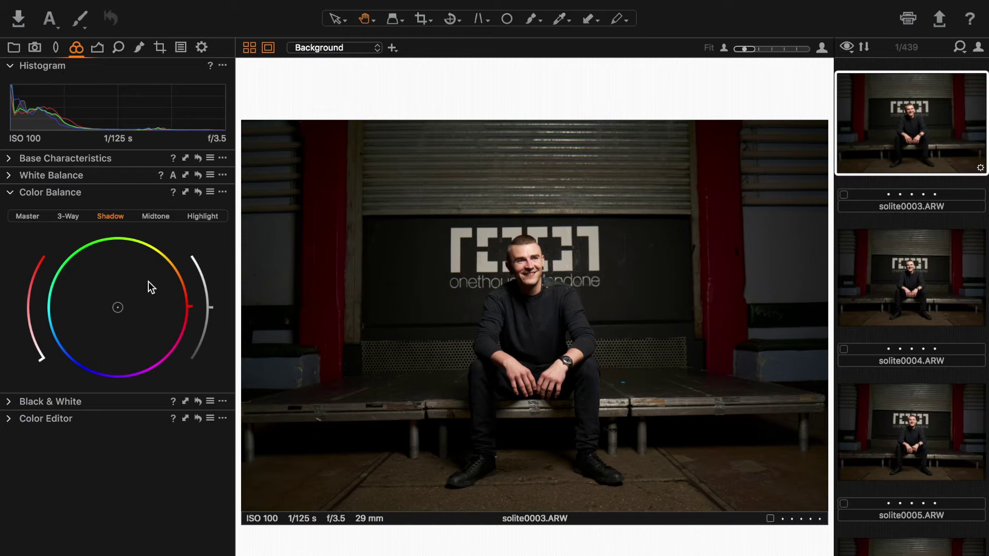
- Try a shadow tint on the Color Balance wheel, reset it to neutral, and collapse Color Balance
left_click_drag(120, 309, 170, 354)
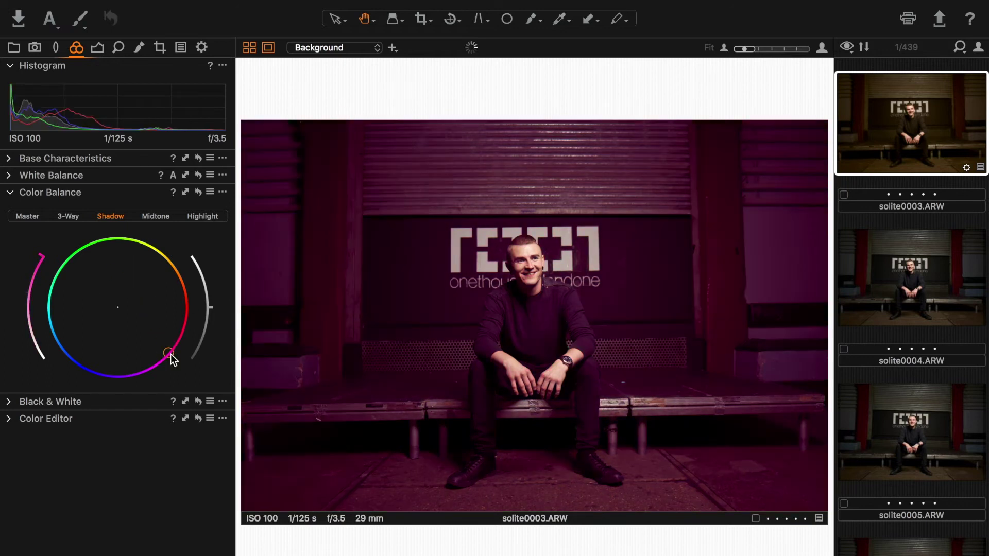
double_click(119, 308)
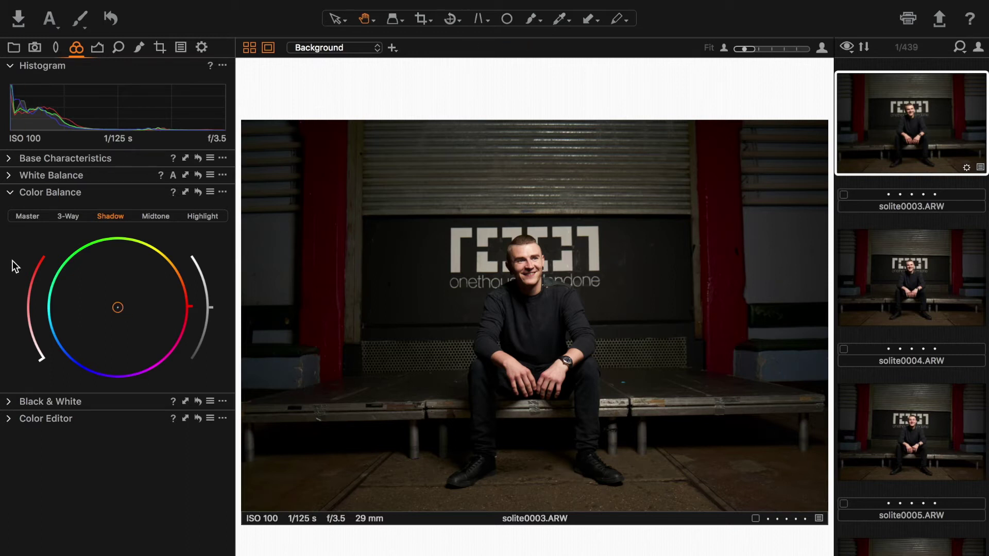
left_click(9, 192)
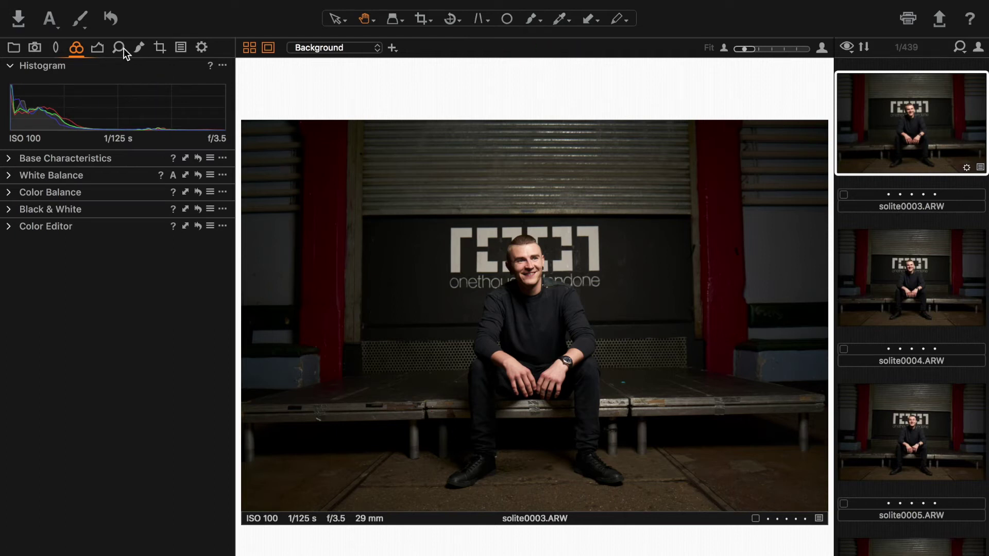
- Rotate solite0003.ARW by 0.35° in the Crop tools to straighten it
left_click(97, 47)
left_click(160, 47)
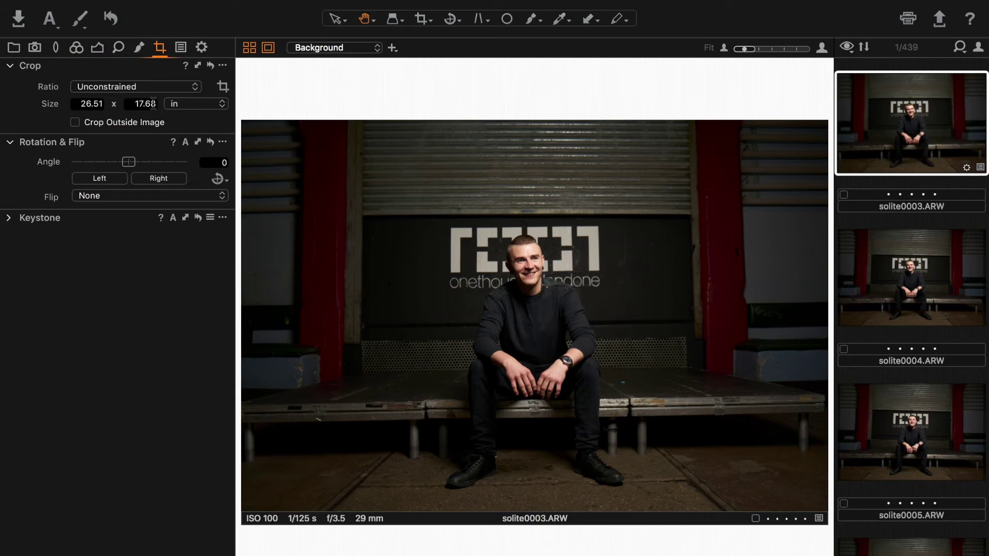
left_click_drag(133, 162, 133, 166)
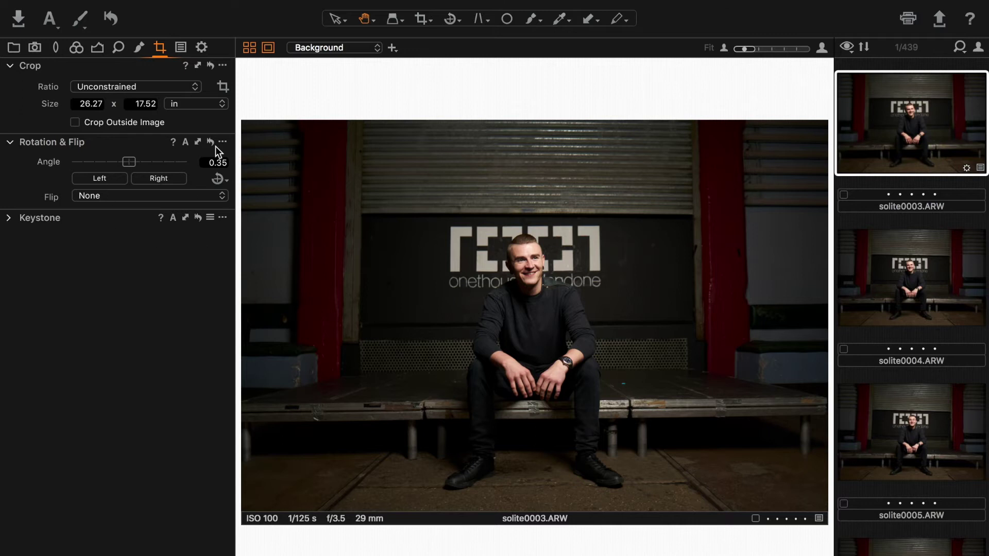
- Set the Clarity method to Punch with Clarity 14
left_click(137, 47)
left_click(143, 171)
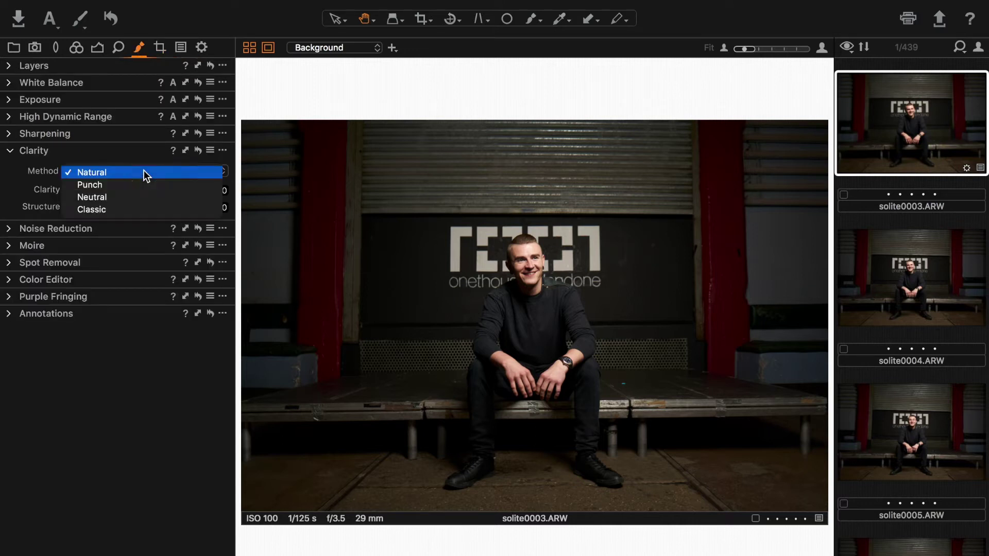
left_click(117, 181)
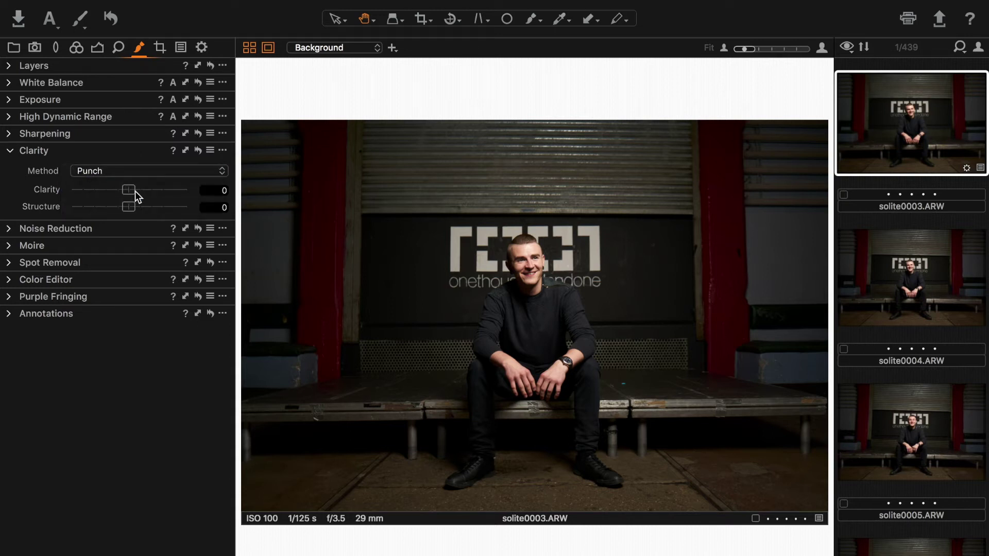
left_click_drag(135, 191, 143, 190)
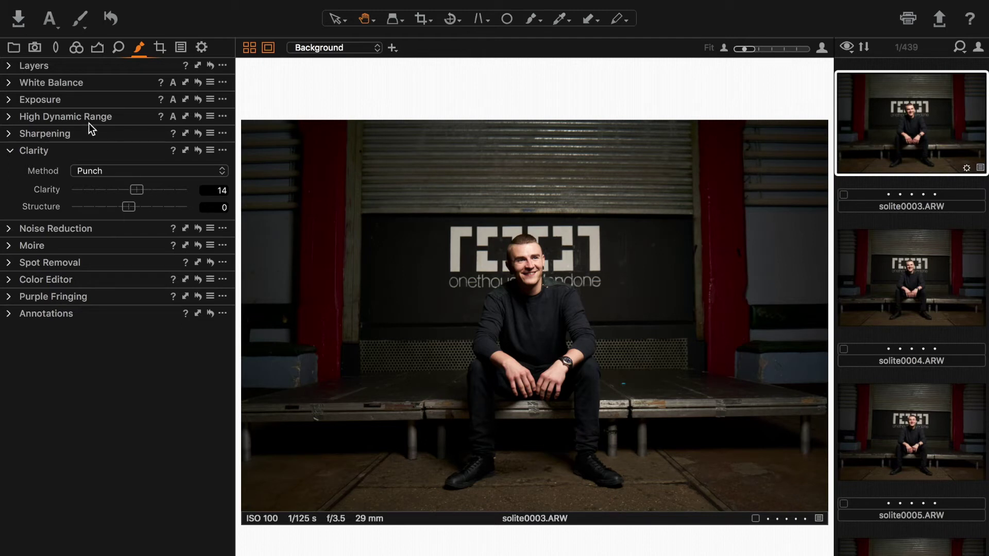
left_click(14, 150)
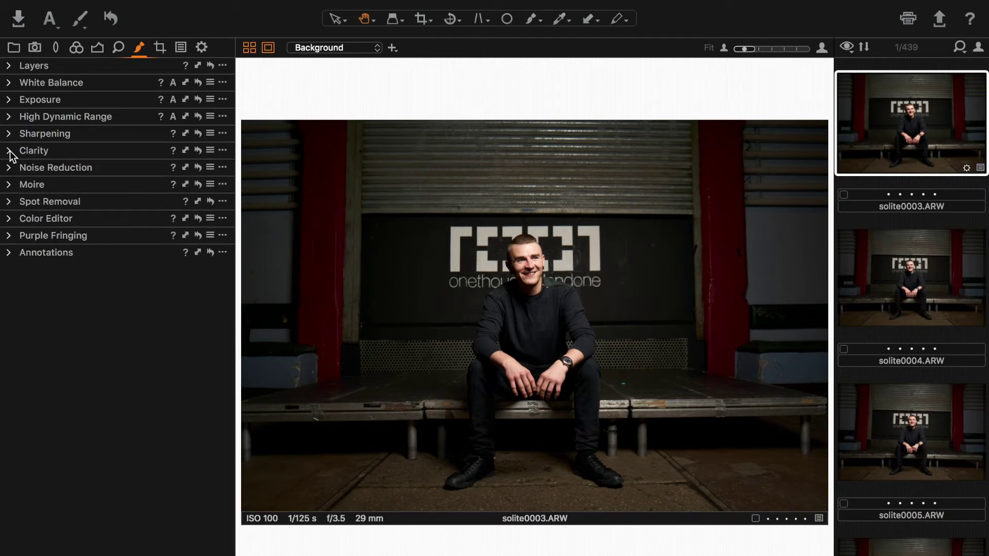
- Set exposure to -0.21, contrast to 4 and saturation to 8
left_click(97, 52)
left_click_drag(130, 85, 126, 85)
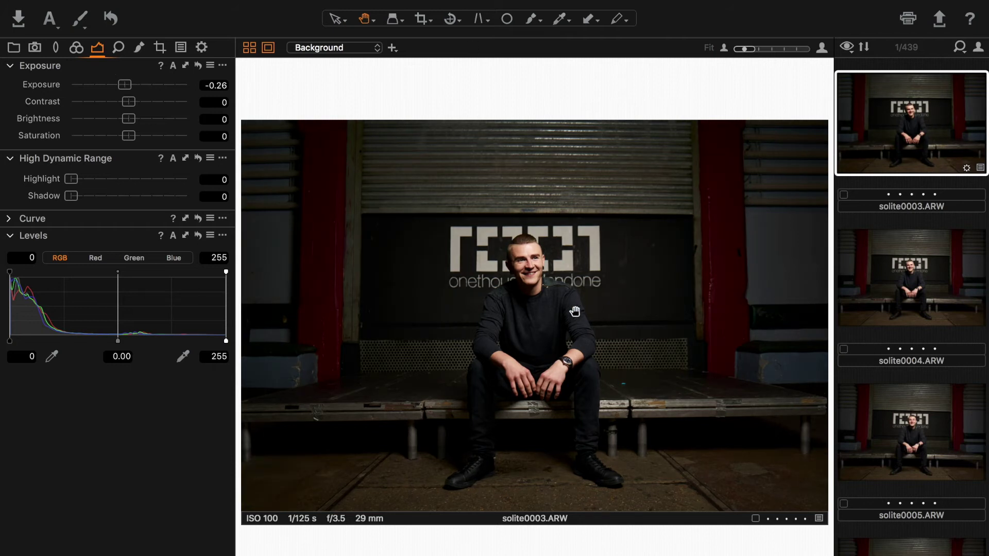
double_click(535, 271)
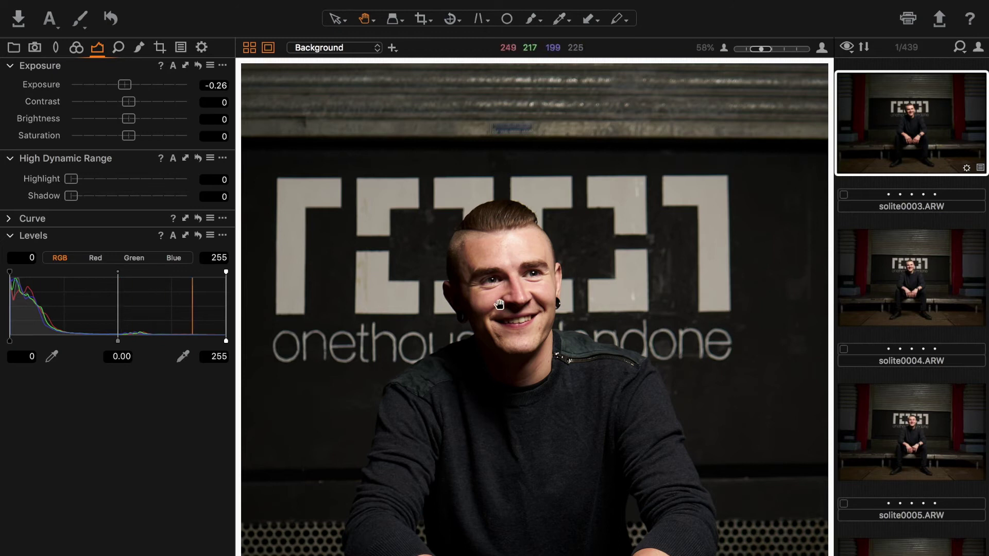
double_click(124, 84)
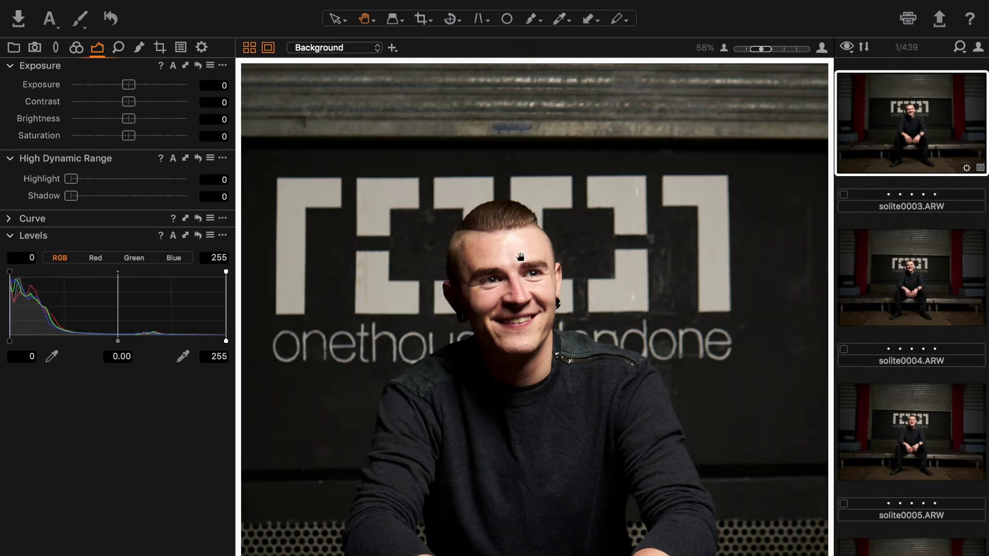
left_click(130, 85)
left_click_drag(129, 85, 126, 86)
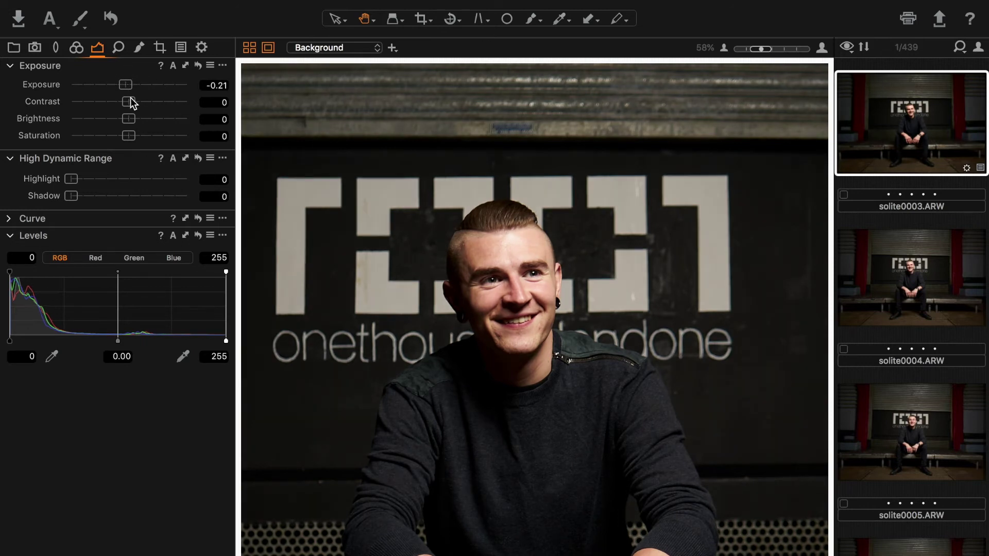
left_click_drag(131, 99, 137, 99)
left_click_drag(129, 137, 134, 137)
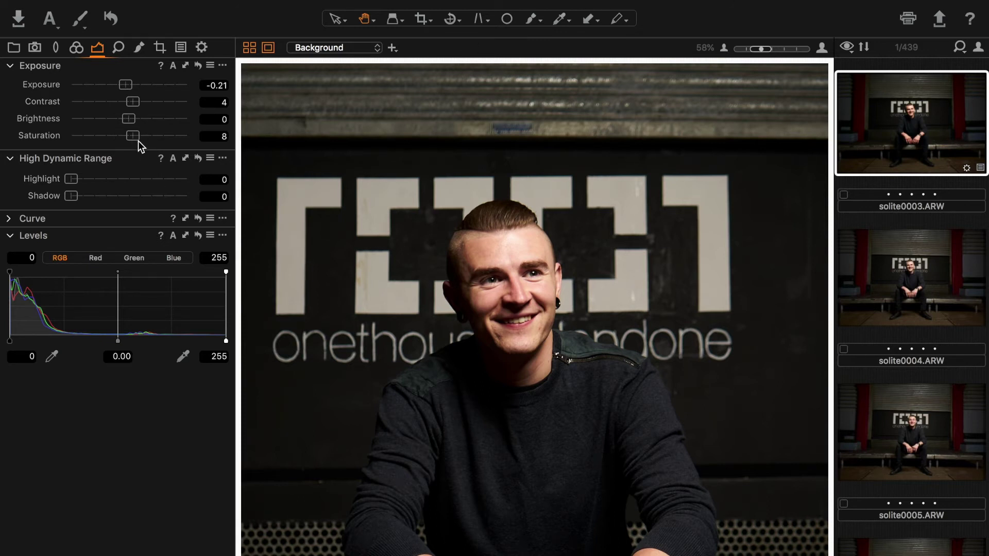
- Fit the whole photo in the viewer and set the Vignetting amount from 4 to -4
left_click(77, 49)
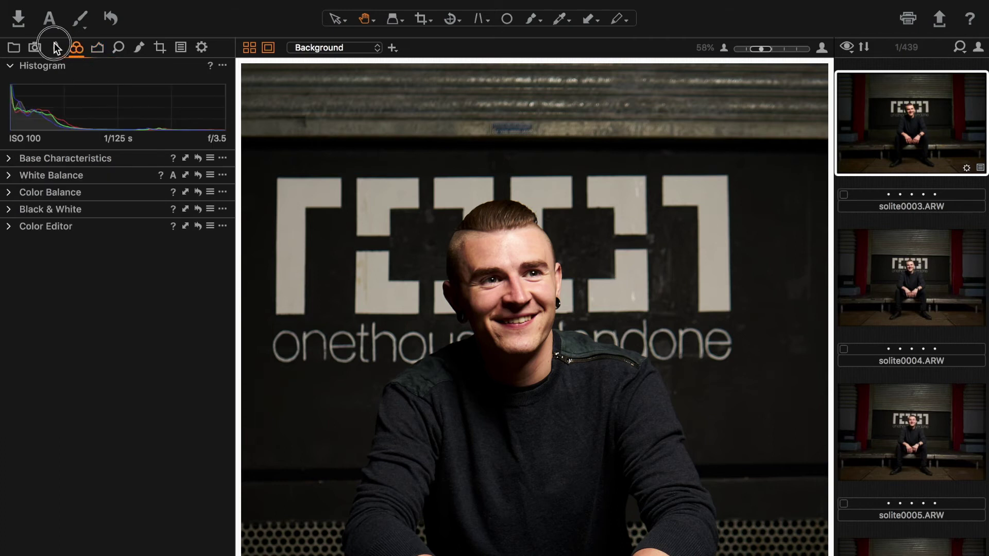
left_click(57, 48)
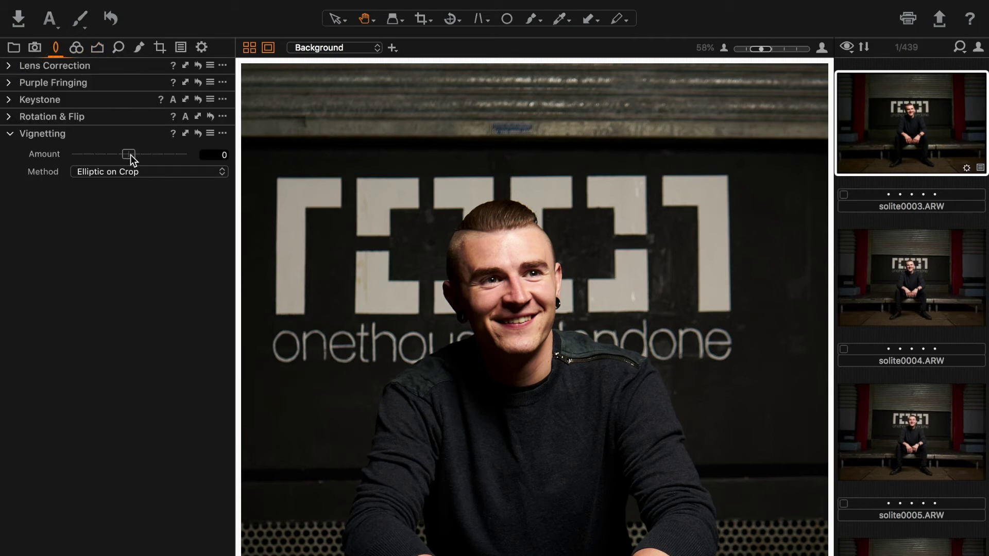
left_click_drag(131, 155, 214, 158)
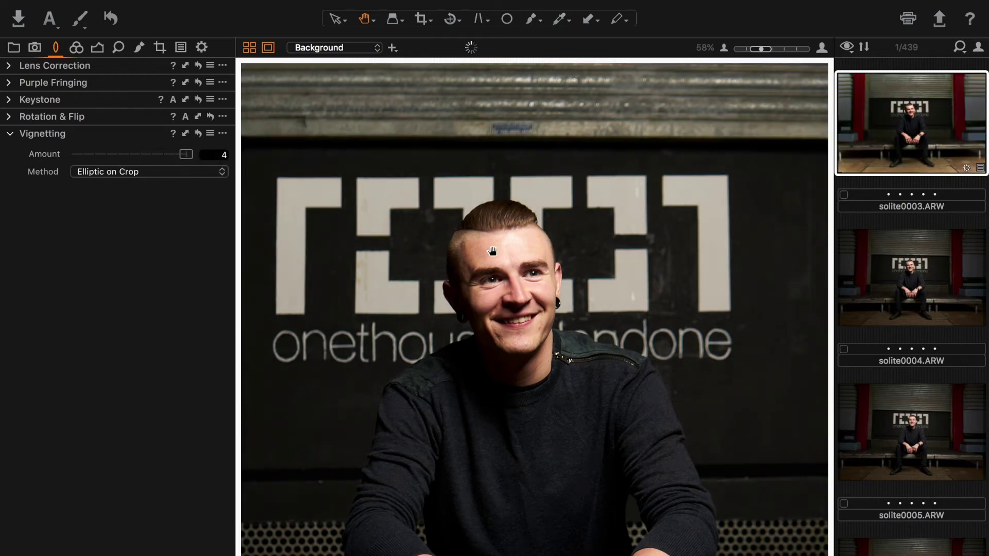
scroll(491, 251, "down", 3)
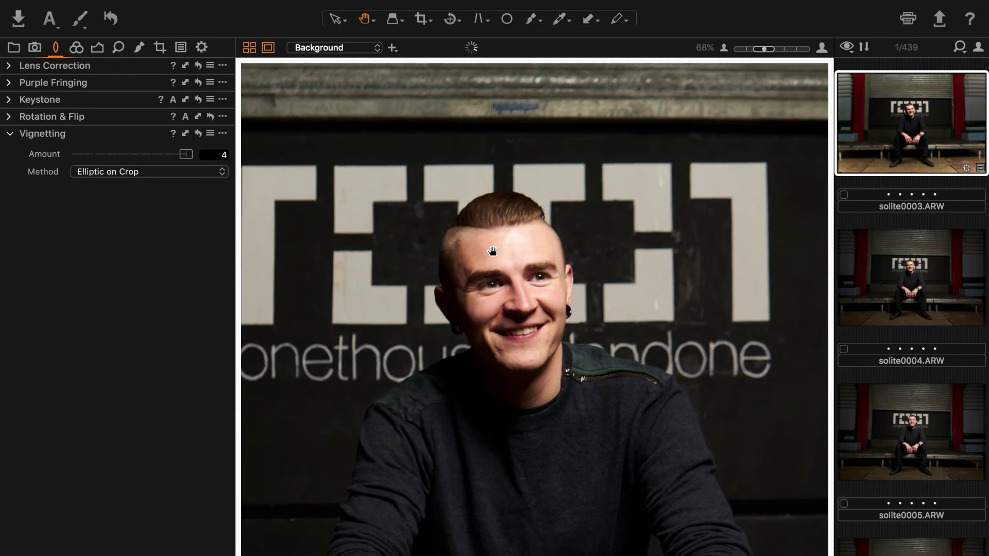
left_click(493, 251)
left_click(185, 155)
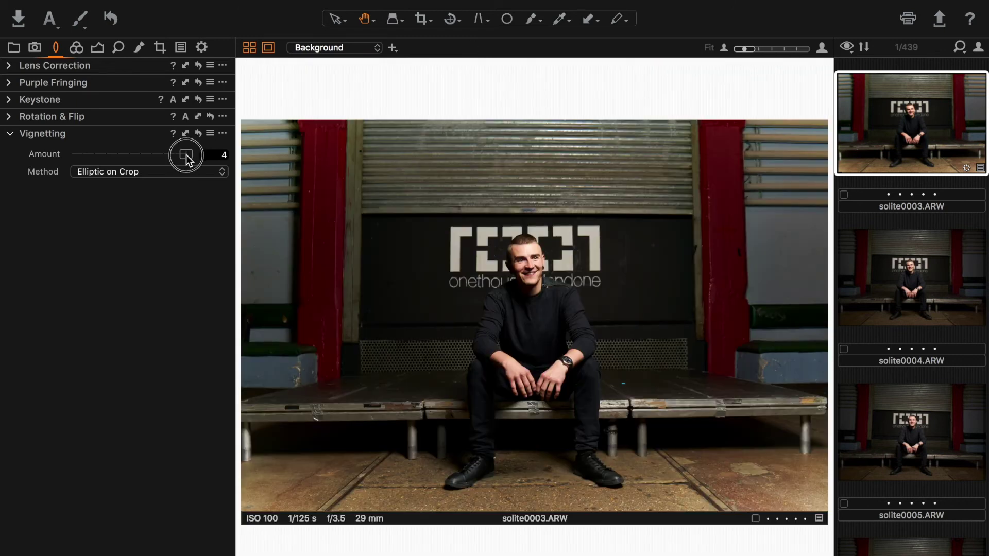
left_click_drag(186, 155, 66, 157)
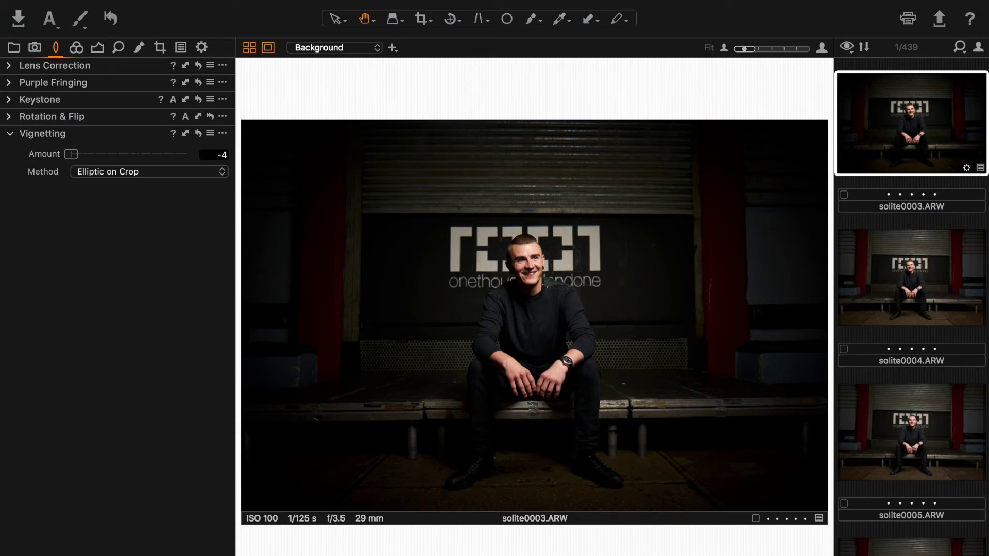
right_click(882, 137)
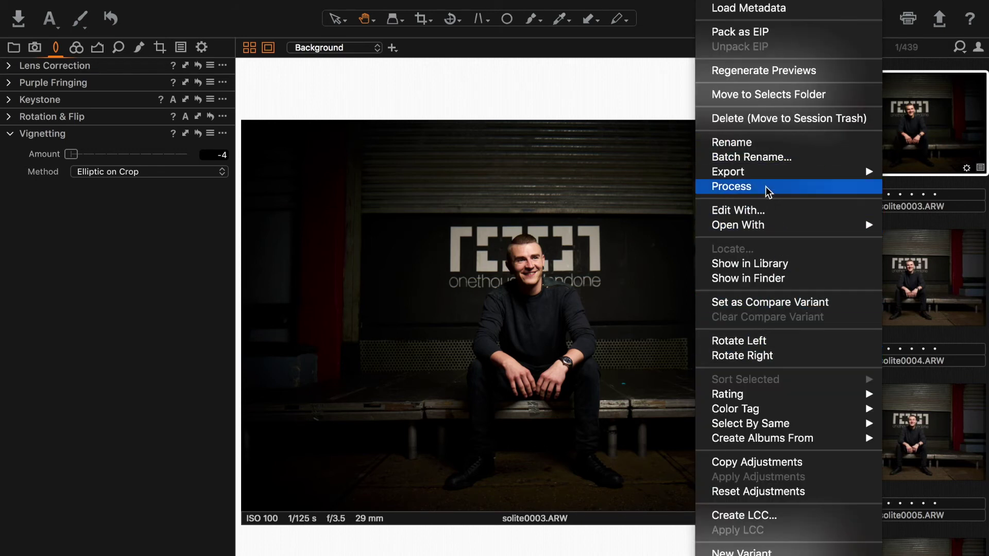
mouse_move(764, 175)
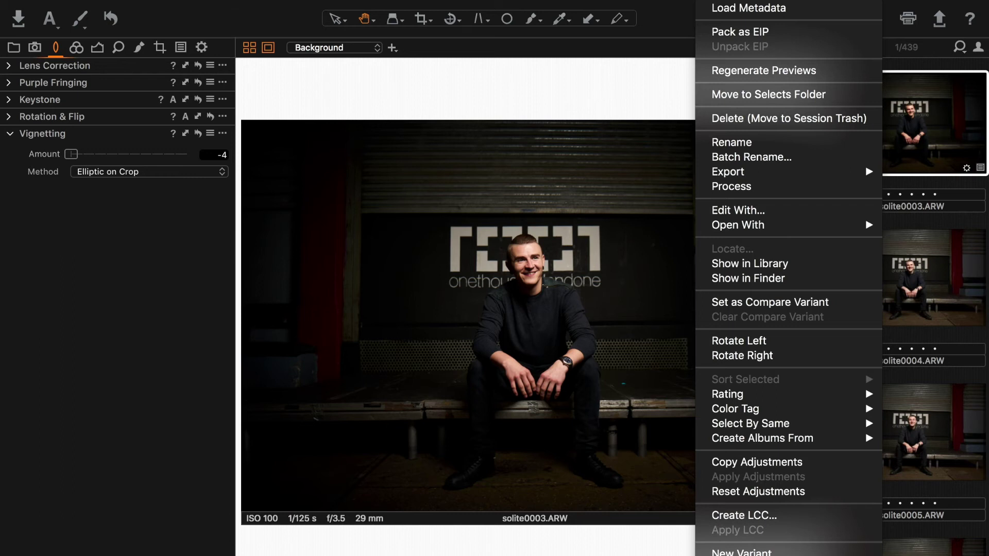
left_click(62, 0)
left_click(62, 0)
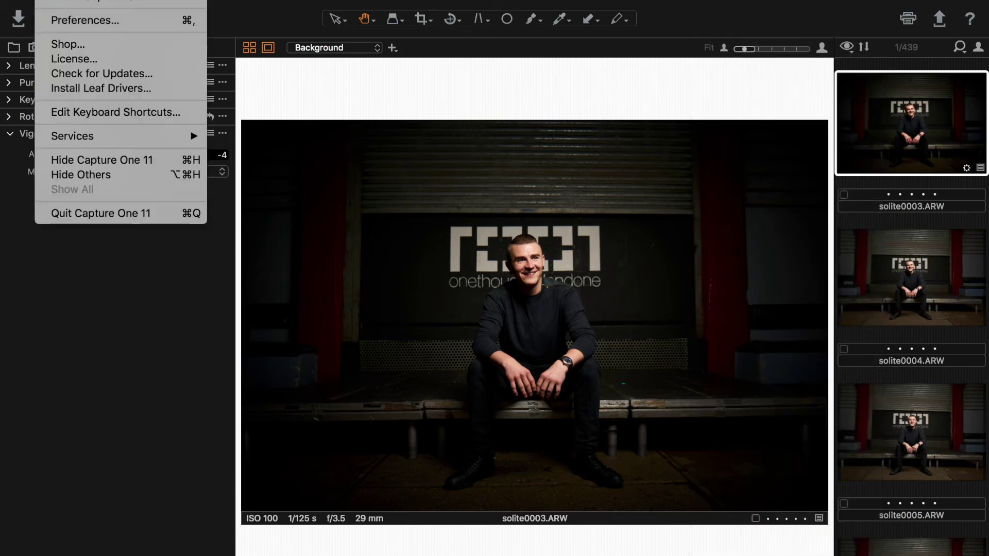
left_click(86, 21)
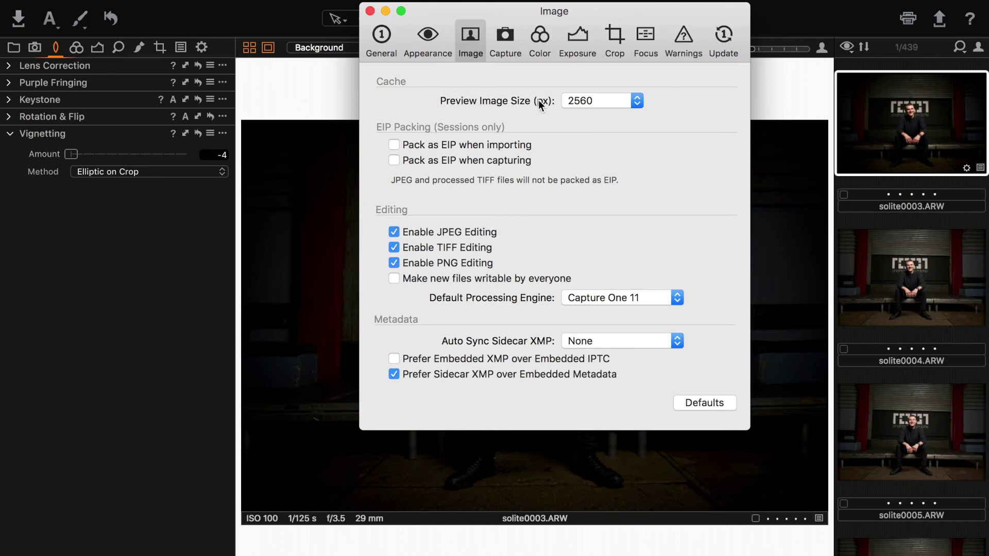
left_click(642, 103)
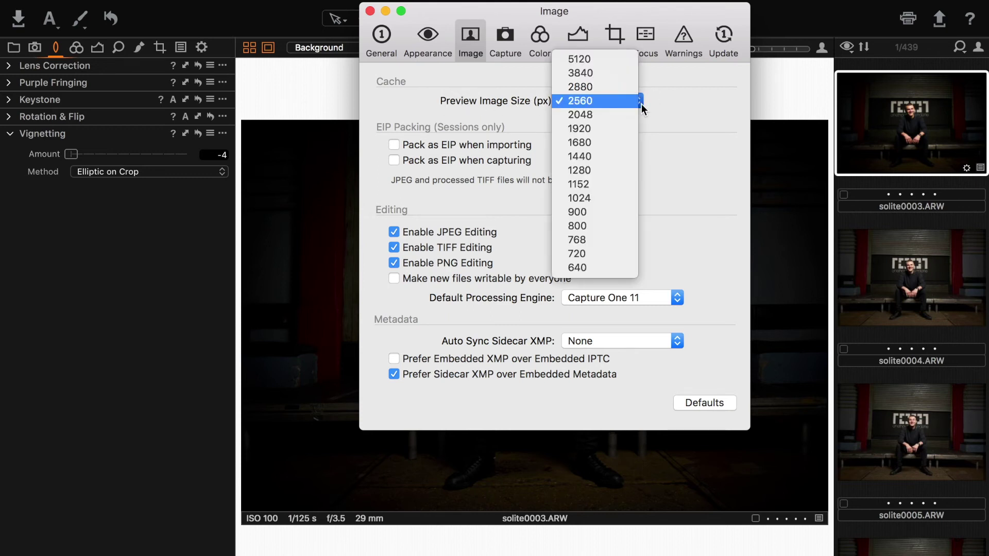
left_click(595, 110)
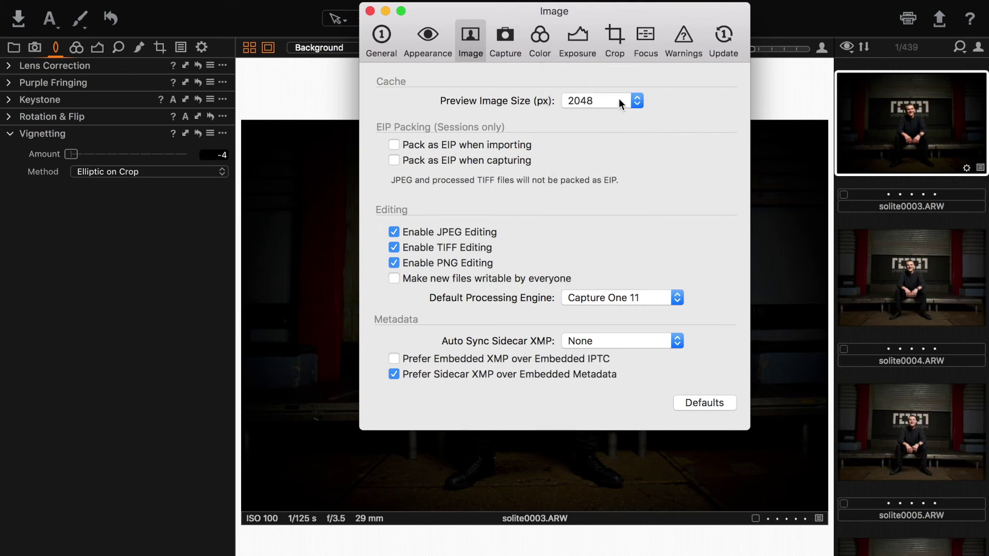
left_click(620, 101)
left_click(591, 88)
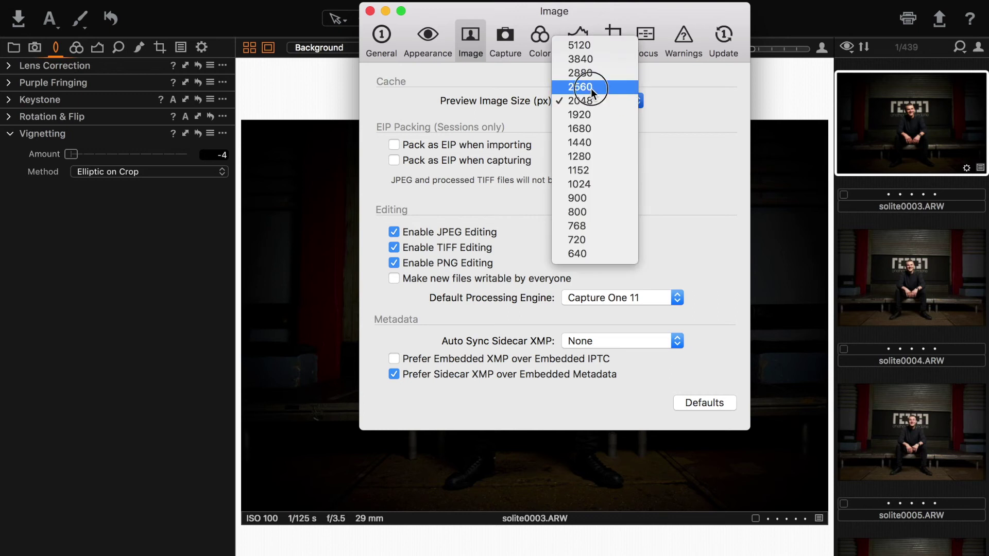
left_click(370, 11)
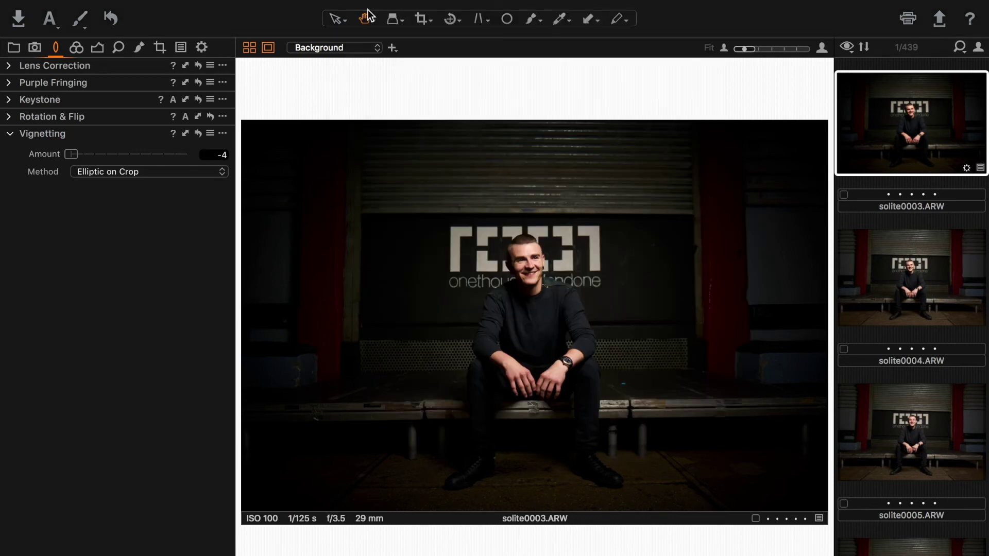
- Export solite0003 as a JPEG QuickProof variant into the Desktop Solite folder
right_click(888, 131)
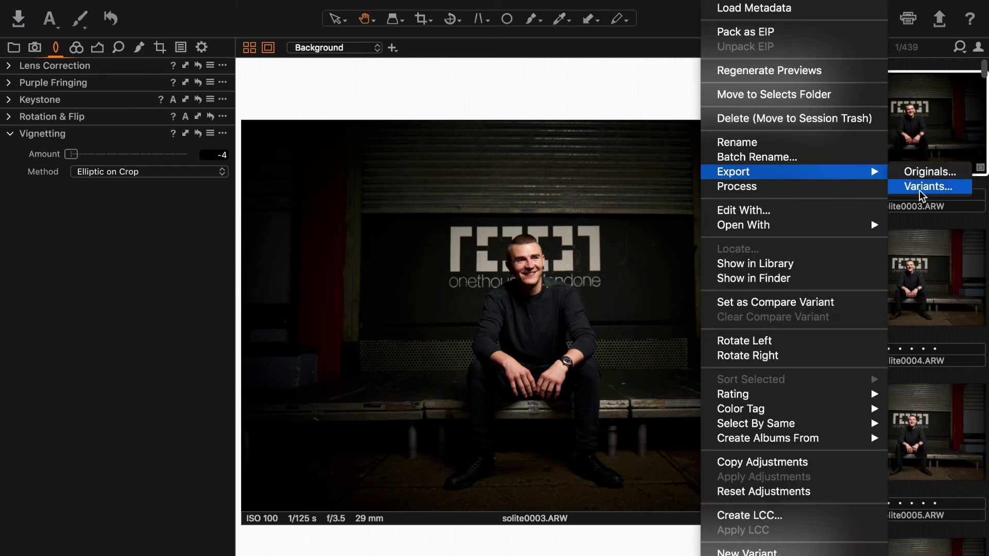
left_click(919, 188)
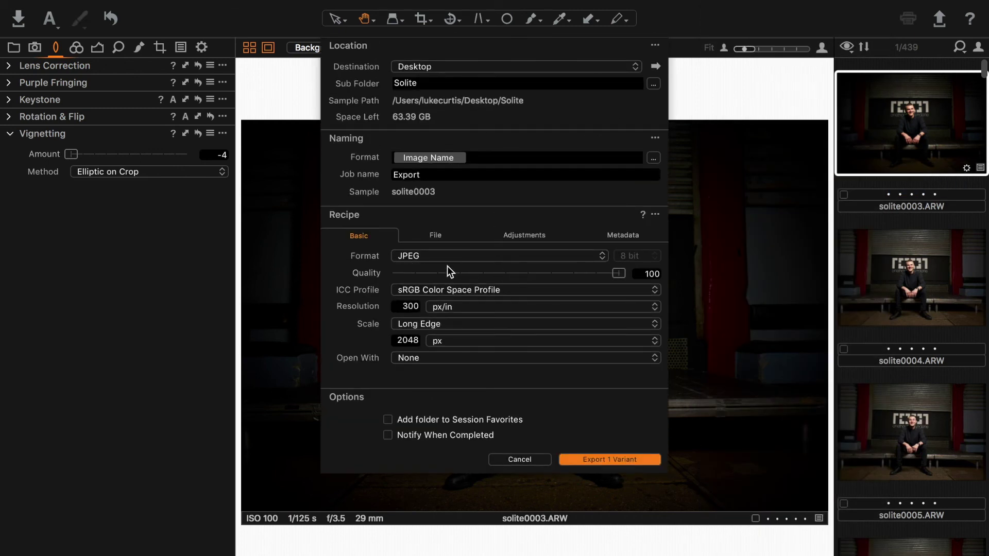
left_click(479, 257)
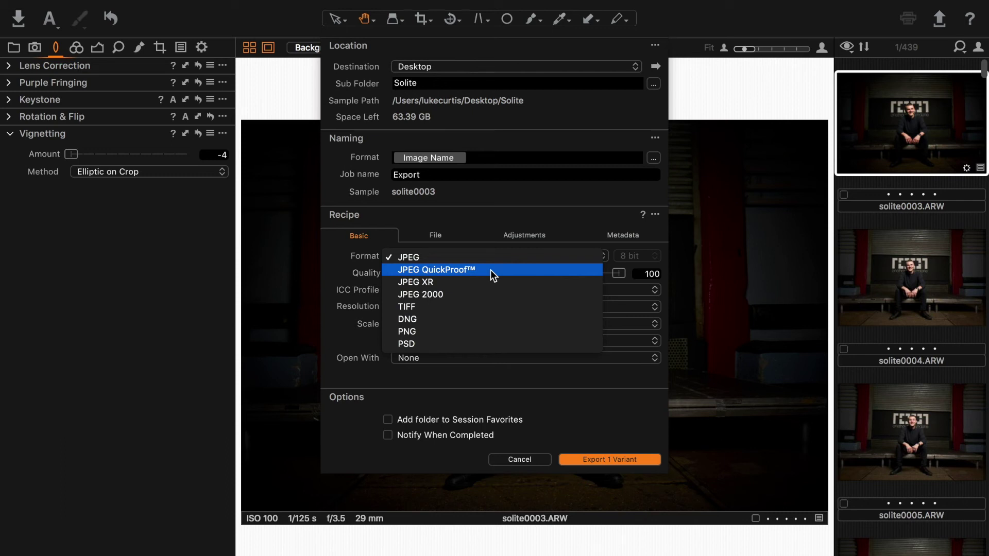
left_click(490, 270)
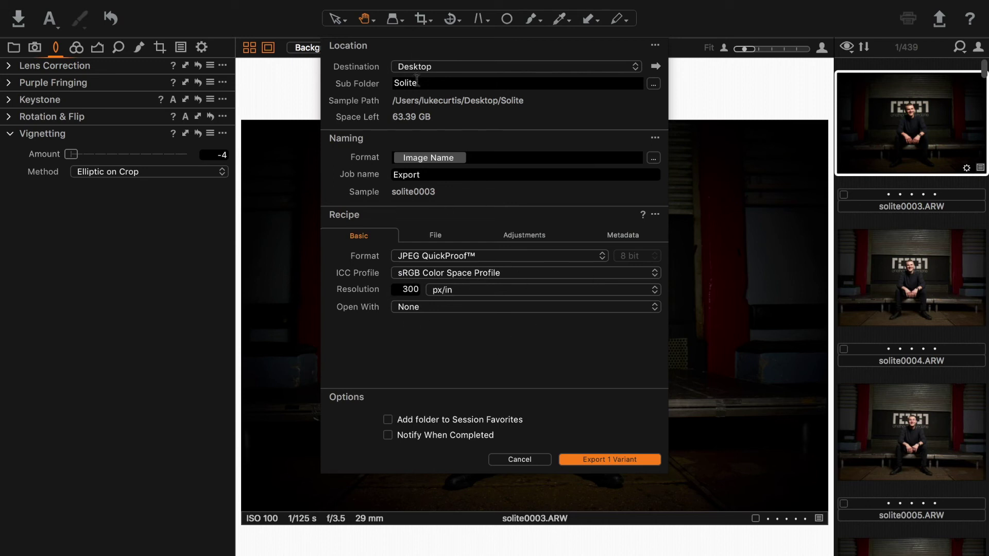
left_click(614, 459)
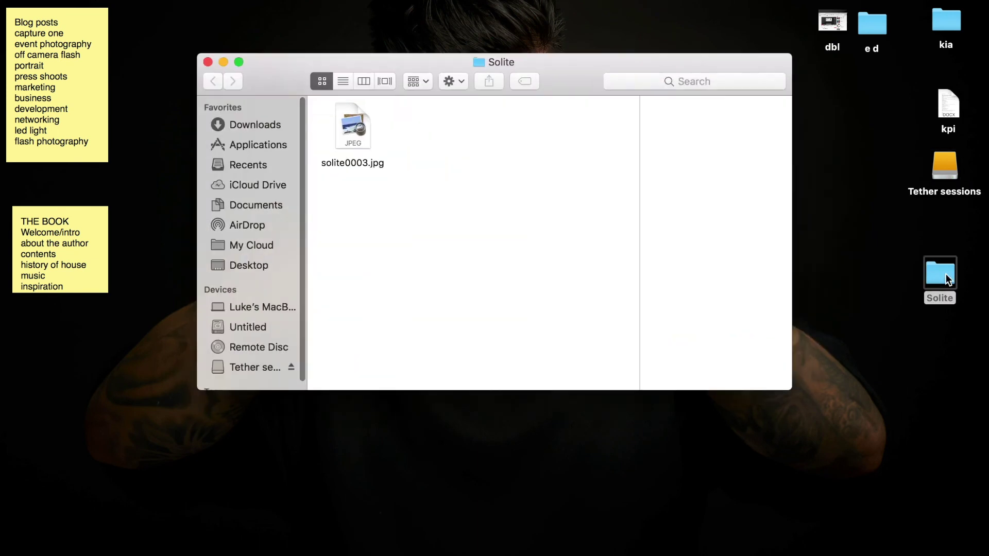
- Open the Desktop Solite folder and AirDrop solite0003.jpg to the nearby iPhone
double_click(354, 135)
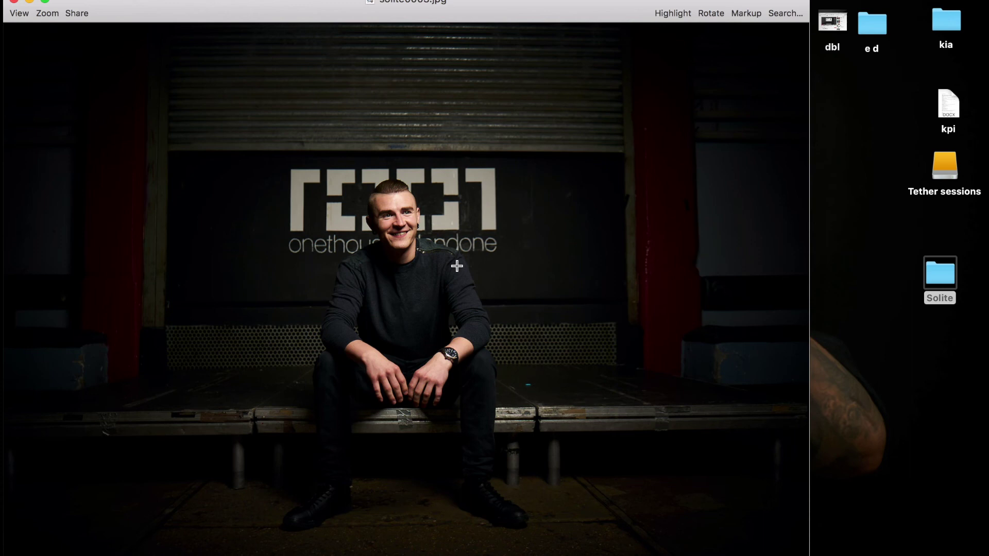
key("super+w")
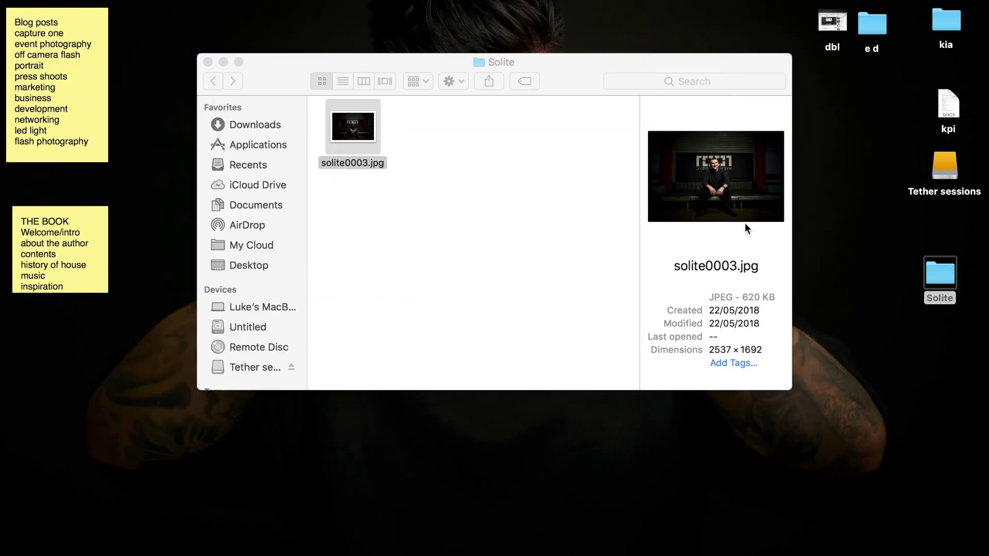
right_click(344, 120)
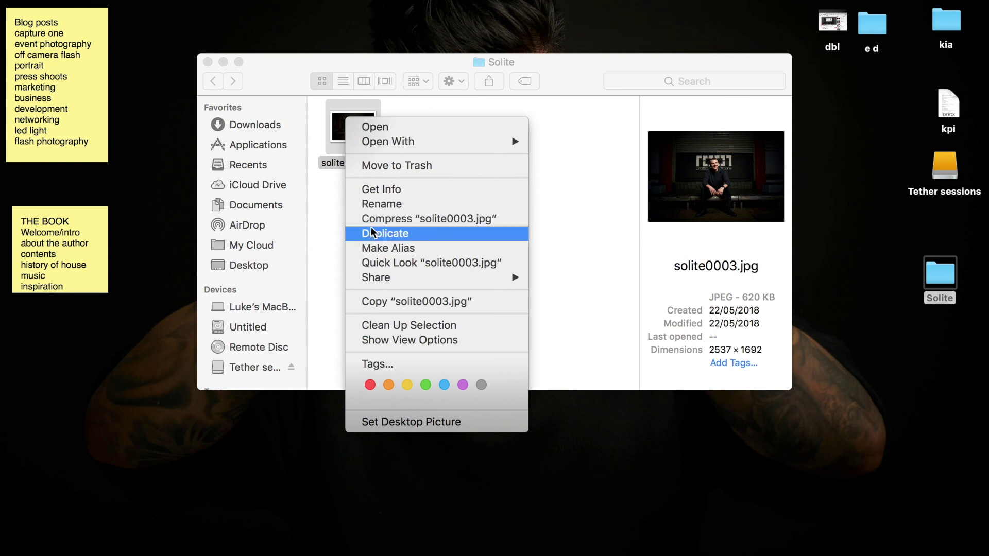
mouse_move(516, 279)
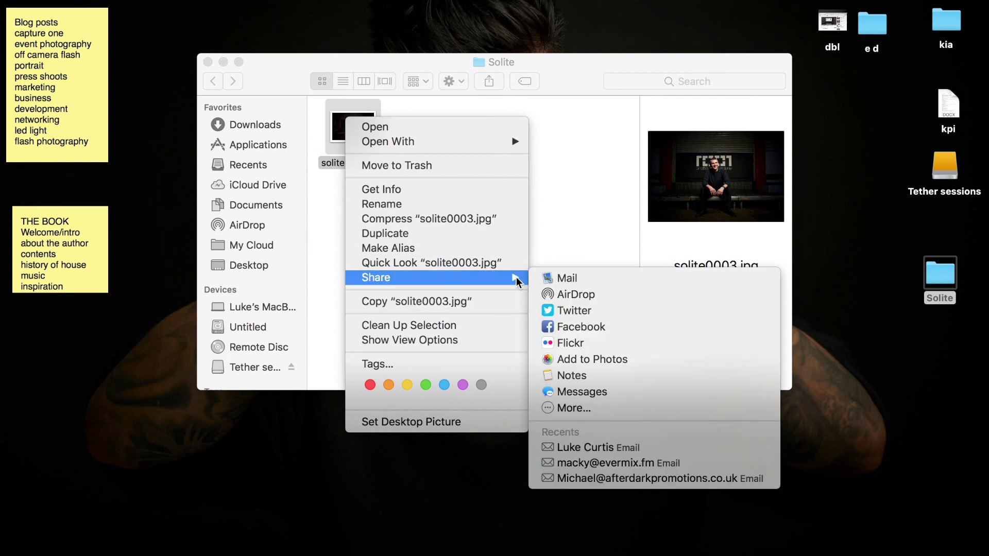
left_click(566, 299)
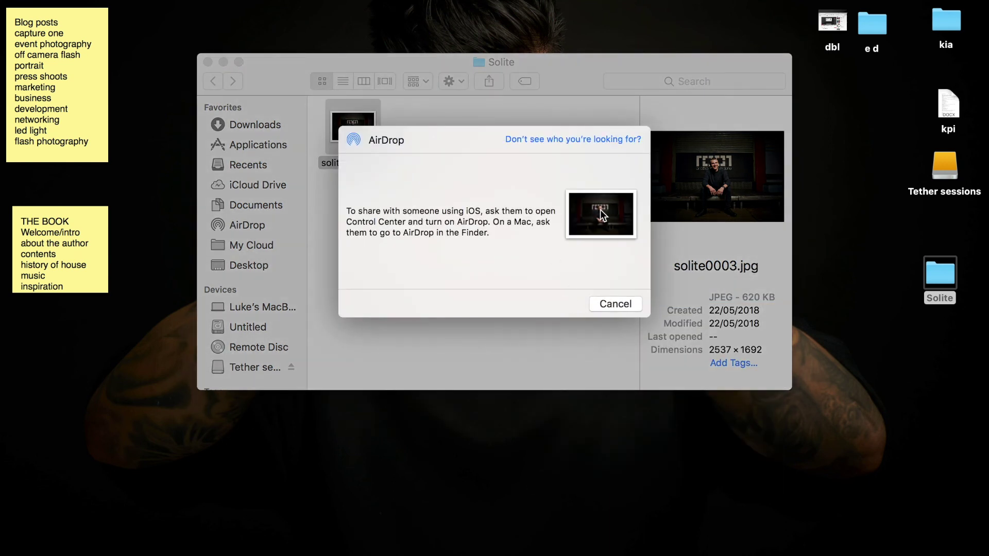
left_click(361, 173)
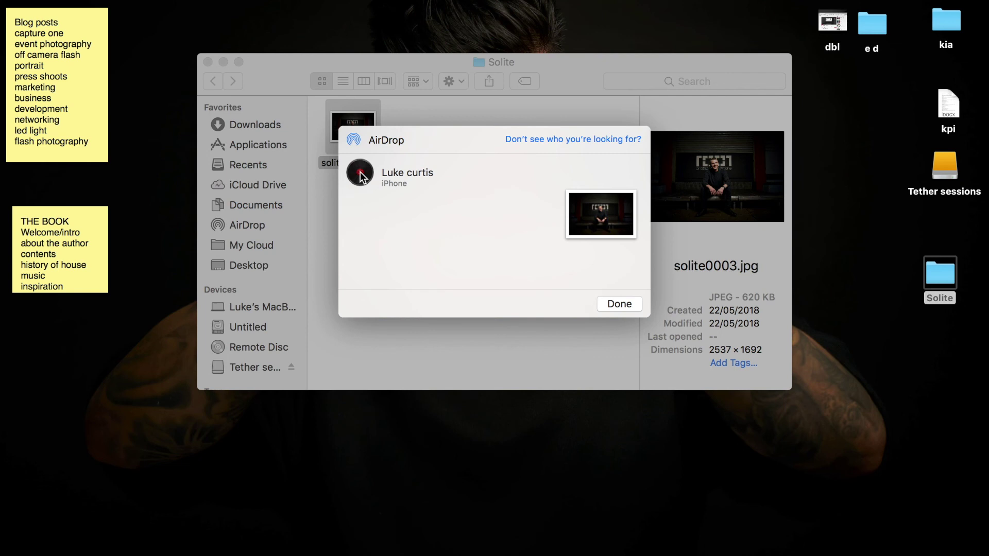
left_click(618, 303)
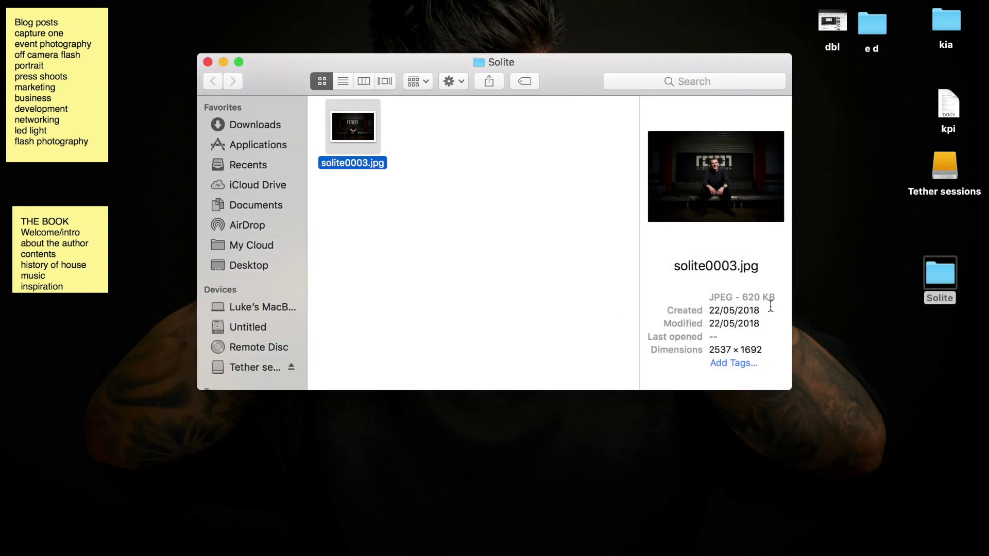